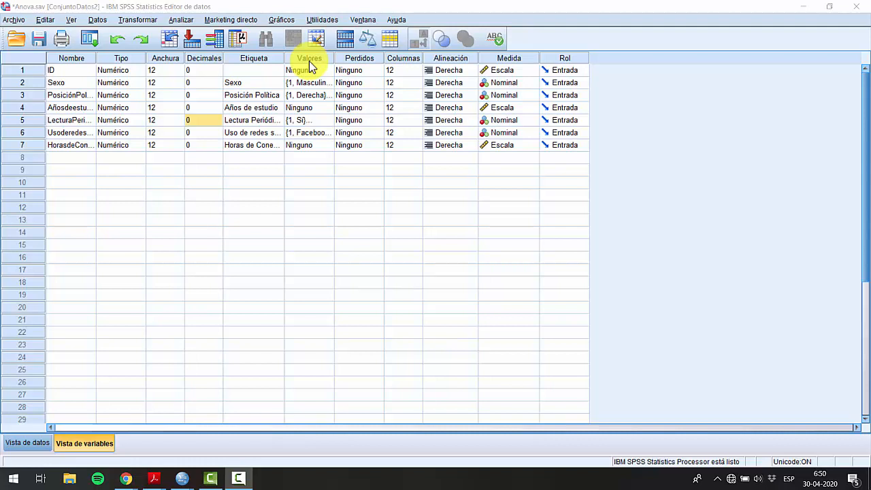
# - Start a one-way ANOVA (ANOVA de un factor) with Horas de Conexión as the dependent variable
pyautogui.click(181, 20)
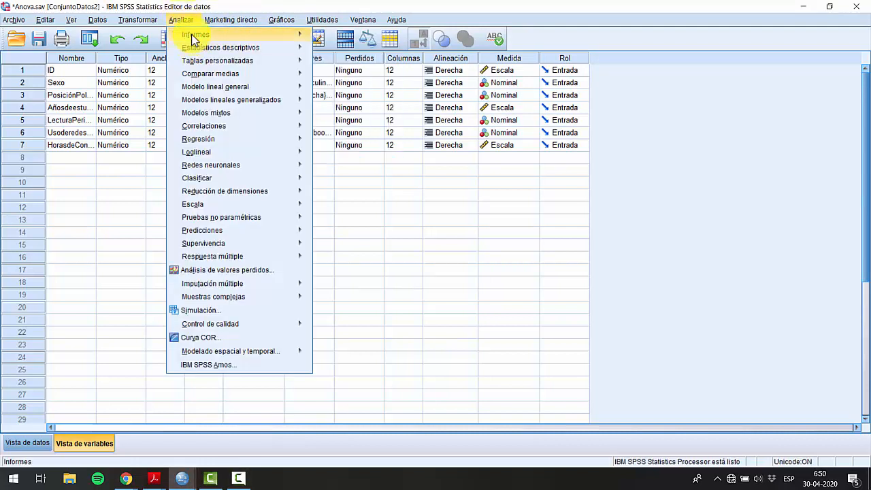
pyautogui.moveTo(217, 128)
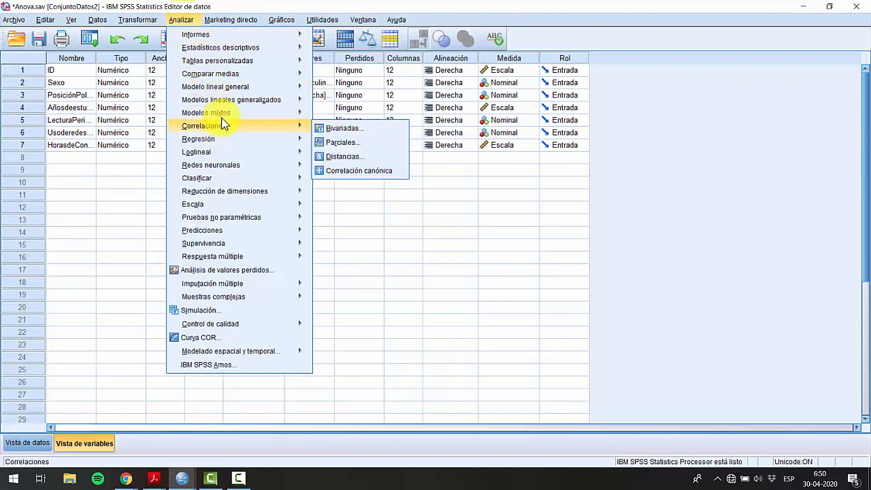
pyautogui.moveTo(242, 74)
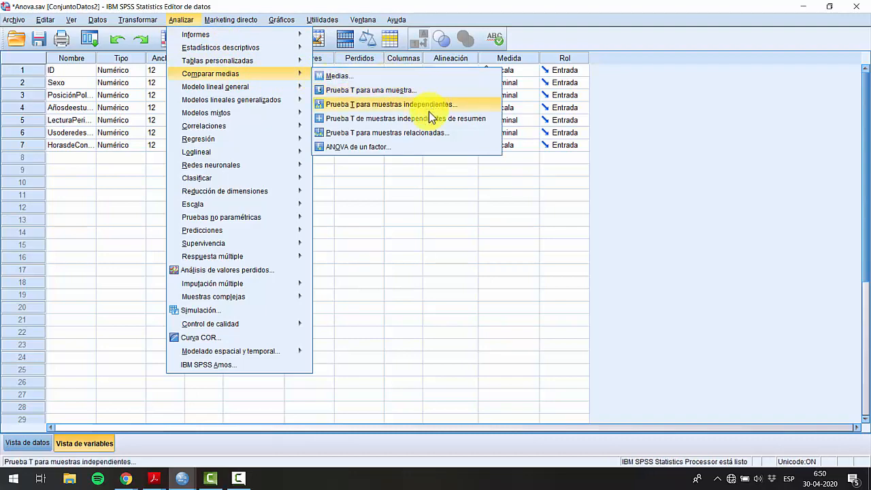
pyautogui.click(412, 145)
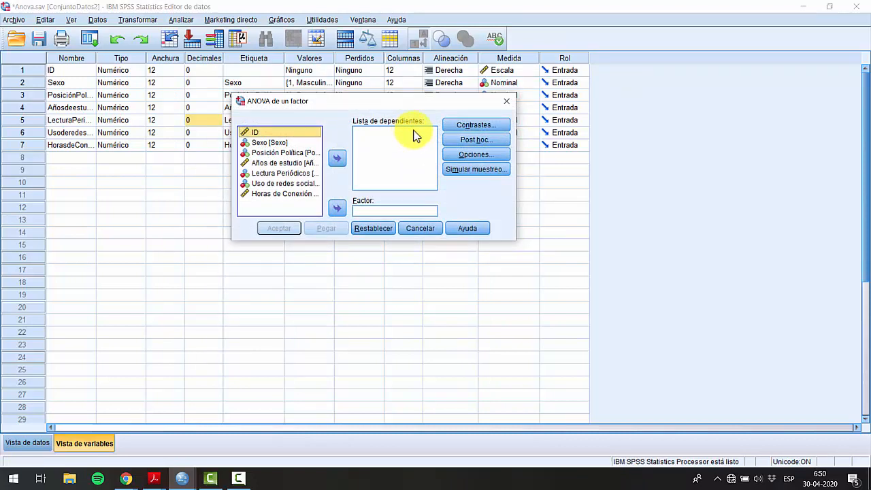
pyautogui.moveTo(385, 103); pyautogui.dragTo(382, 115)
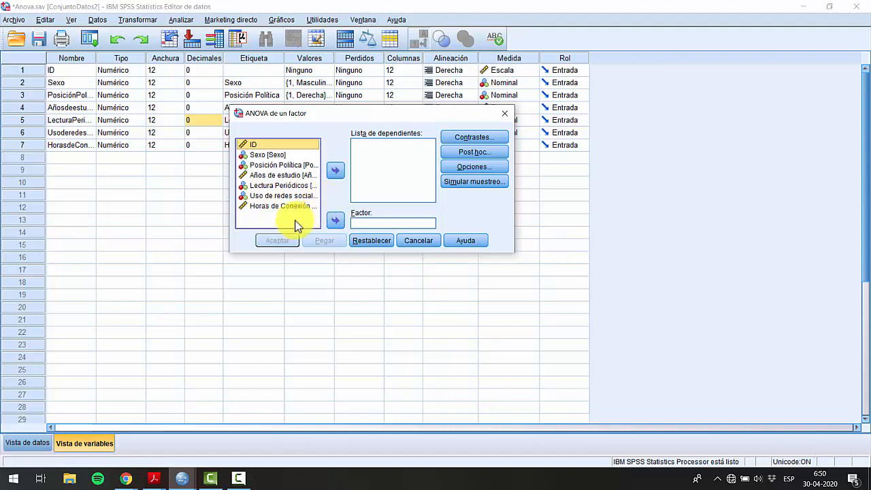
pyautogui.click(280, 206)
pyautogui.click(337, 174)
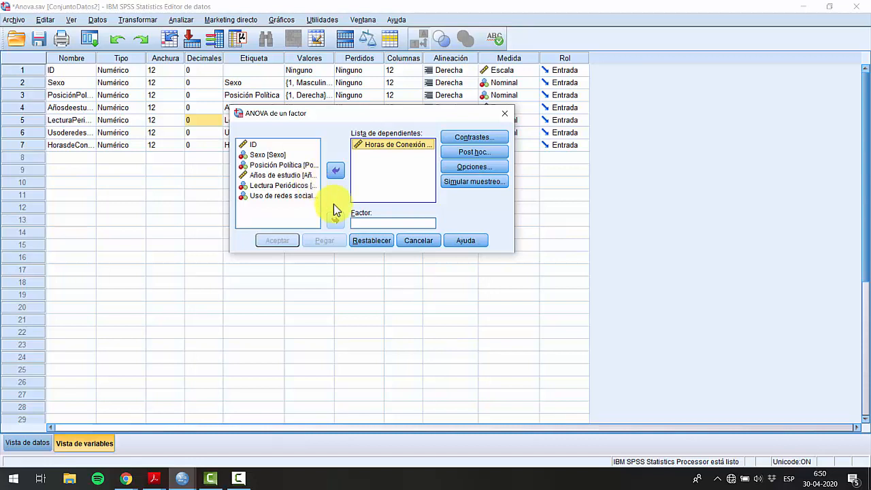
# - Check the value labels of Uso de redes sociales in its variable information and assign that variable as the factor
pyautogui.click(252, 195)
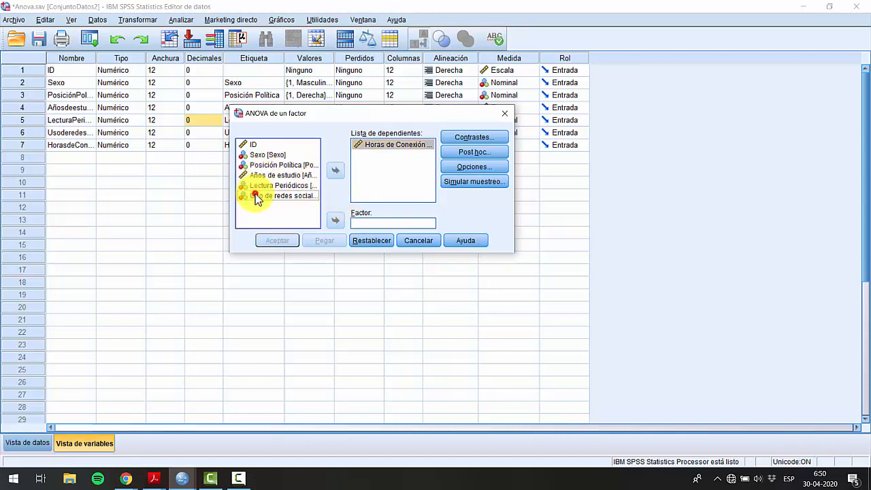
pyautogui.rightClick(296, 196)
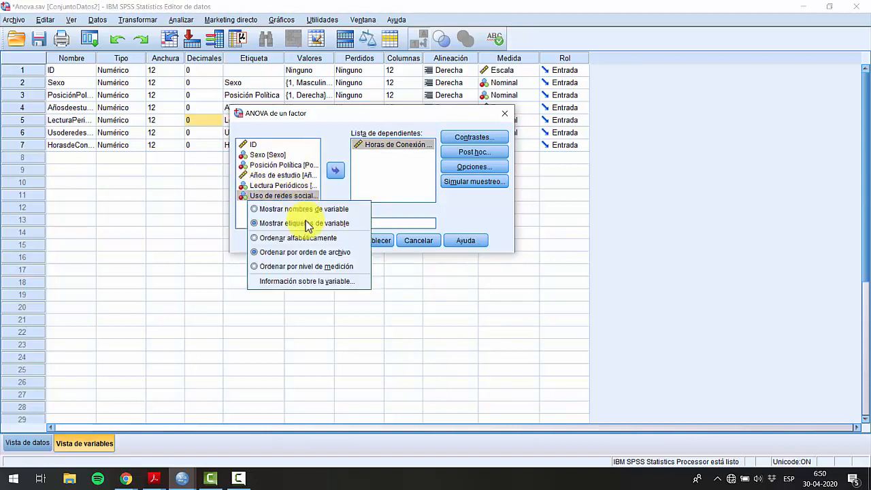
pyautogui.click(320, 283)
pyautogui.click(497, 262)
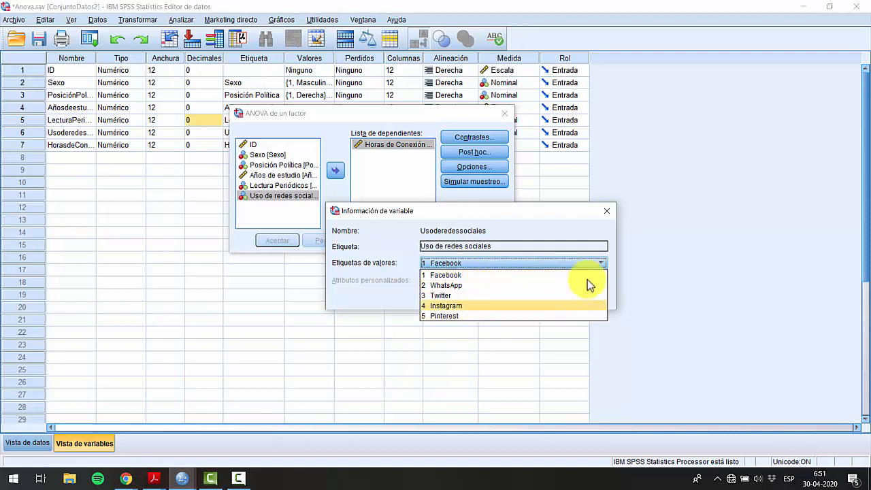
pyautogui.click(609, 212)
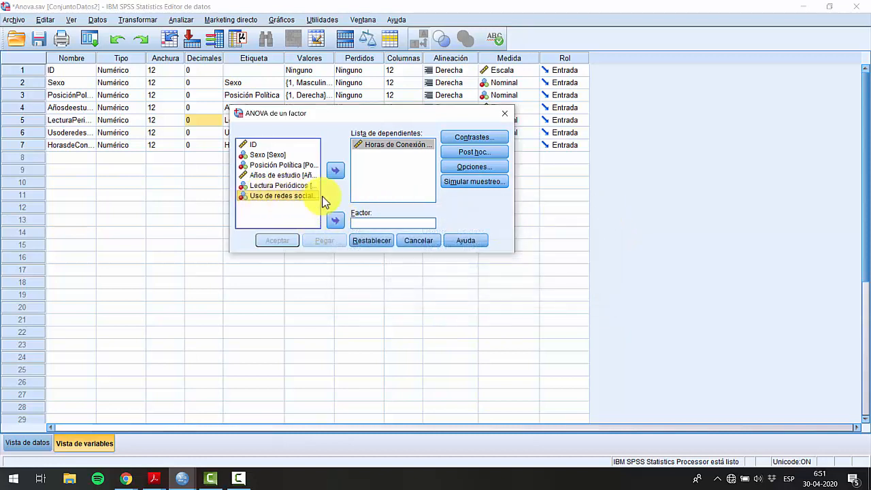
pyautogui.click(336, 220)
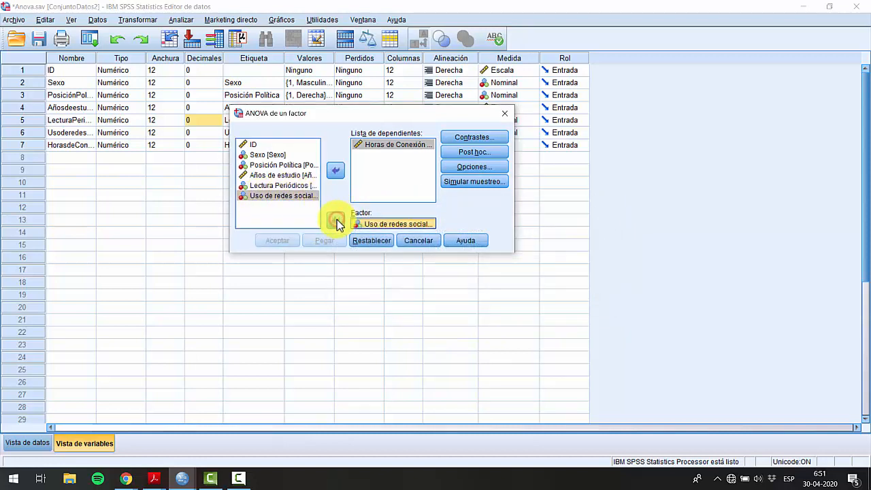
# - Enable the Descriptivos and Prueba de homogeneidad de las varianzas options and run the ANOVA
pyautogui.click(463, 168)
pyautogui.click(378, 181)
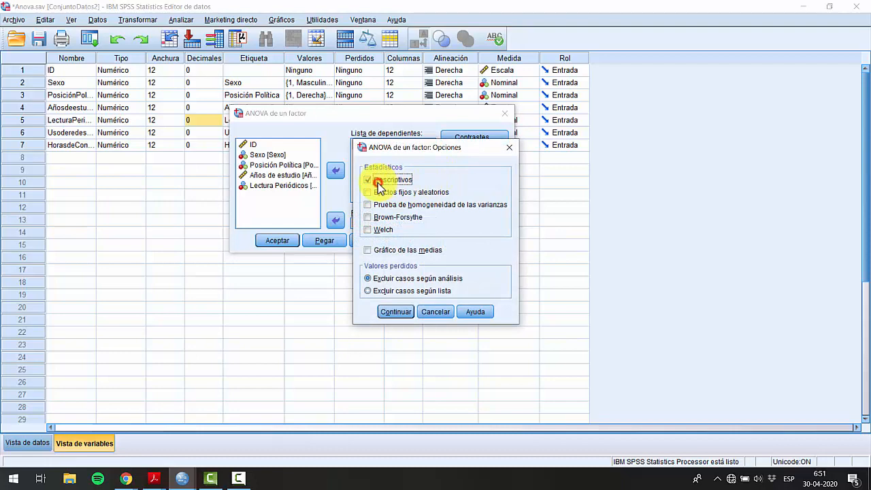
pyautogui.moveTo(377, 151); pyautogui.dragTo(227, 116)
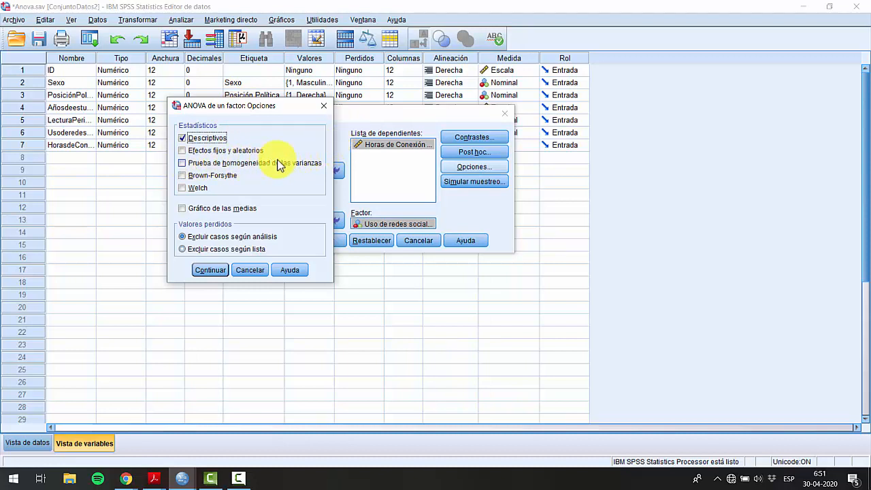
pyautogui.click(183, 163)
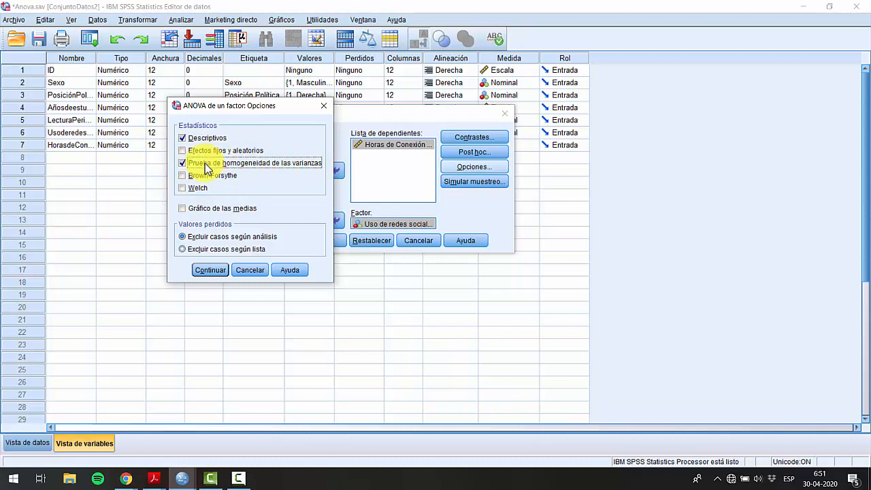
pyautogui.click(210, 270)
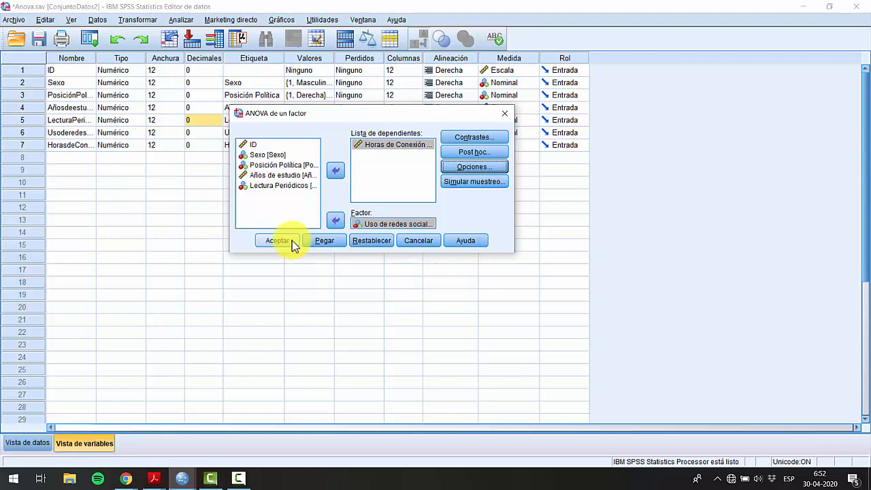
pyautogui.click(278, 243)
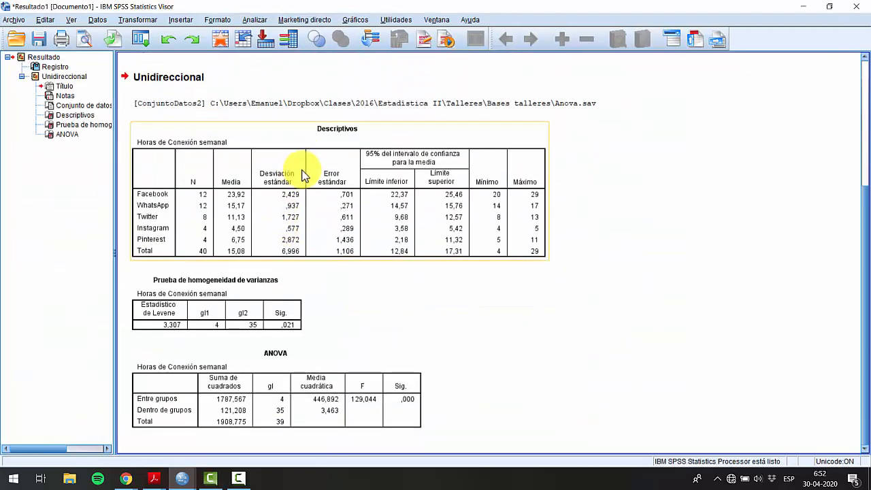
# - Examine the Descriptivos table's group means and the F and Sig. values in the ANOVA table
pyautogui.click(397, 221)
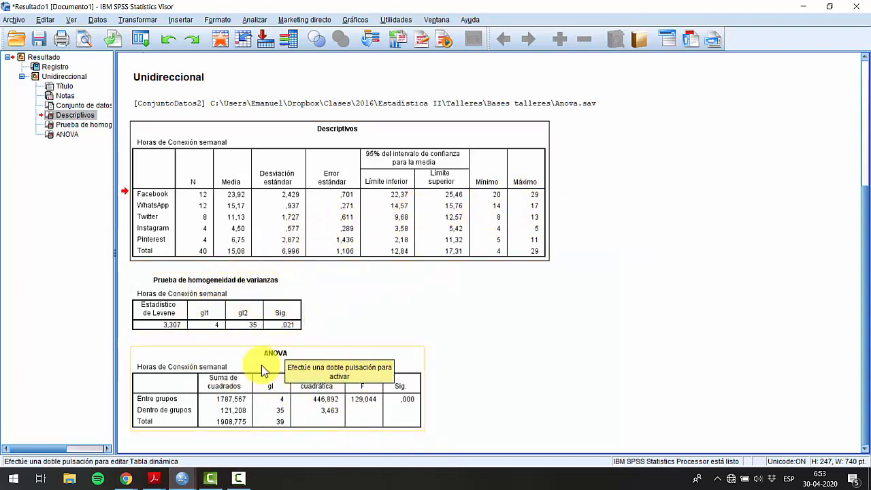
pyautogui.click(217, 365)
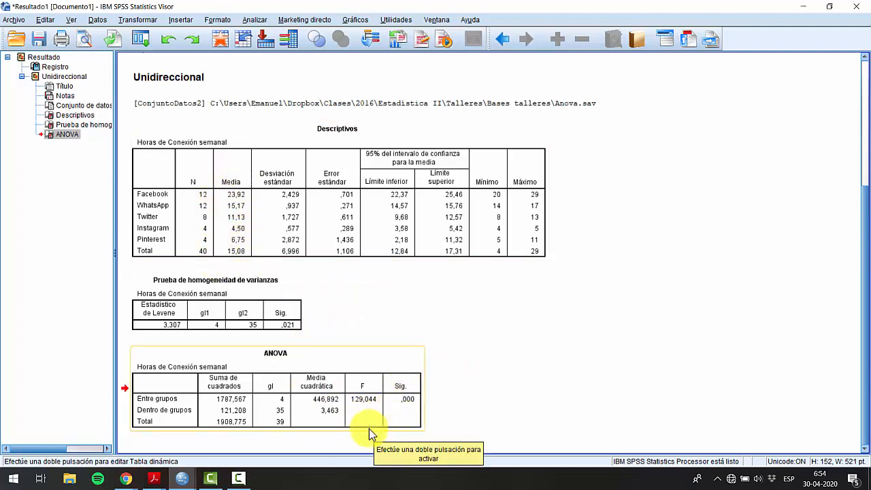
pyautogui.click(379, 410)
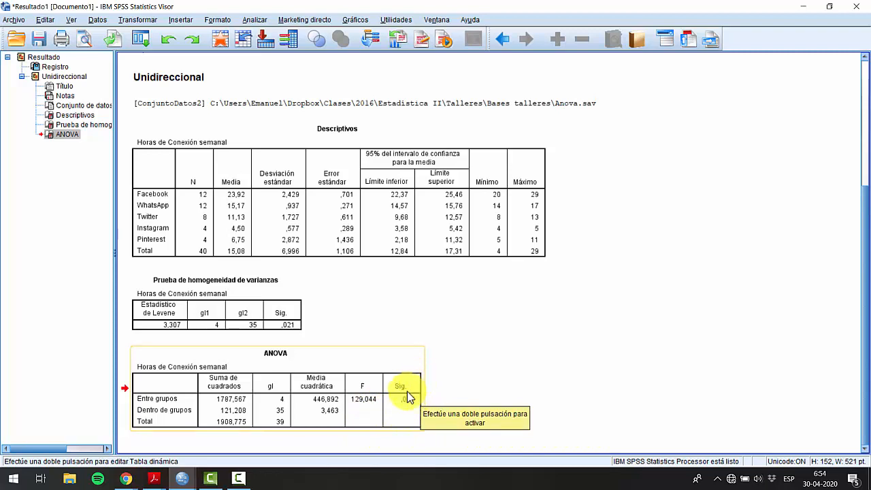
pyautogui.click(390, 244)
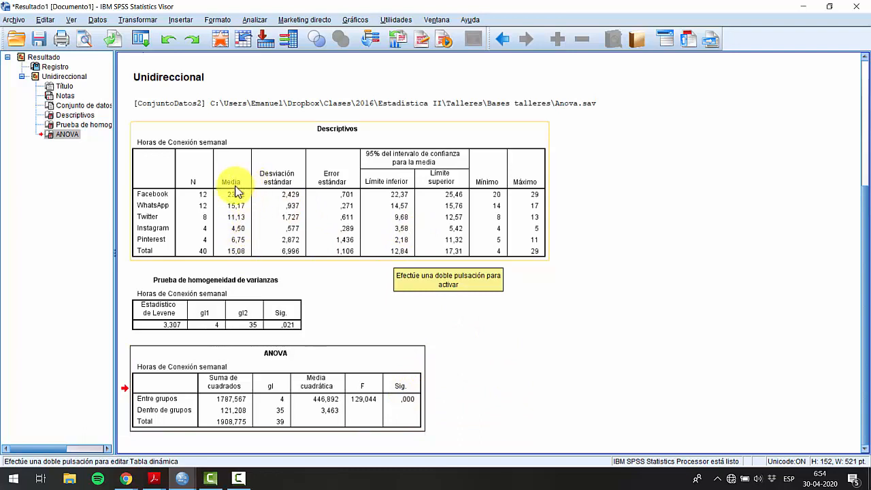
pyautogui.click(225, 284)
pyautogui.click(231, 225)
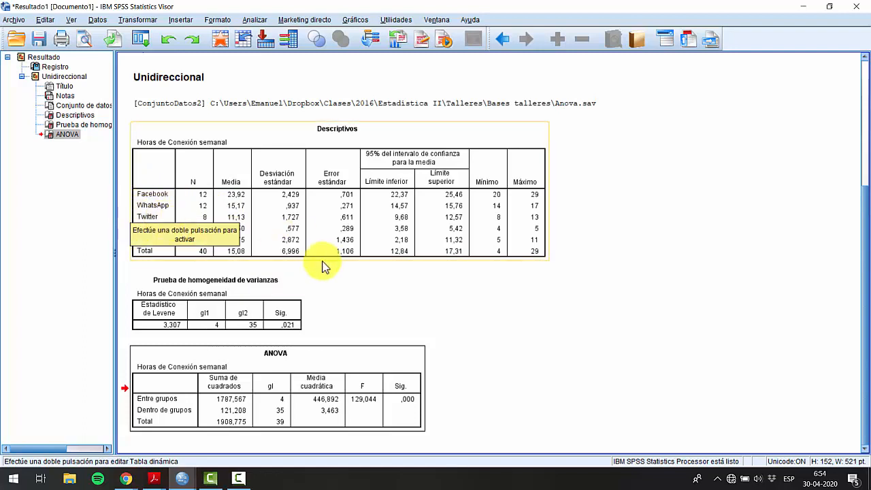
# - Examine the Levene homogeneity of variances test, comparing its significance with the group standard deviations and the ANOVA result
pyautogui.click(241, 314)
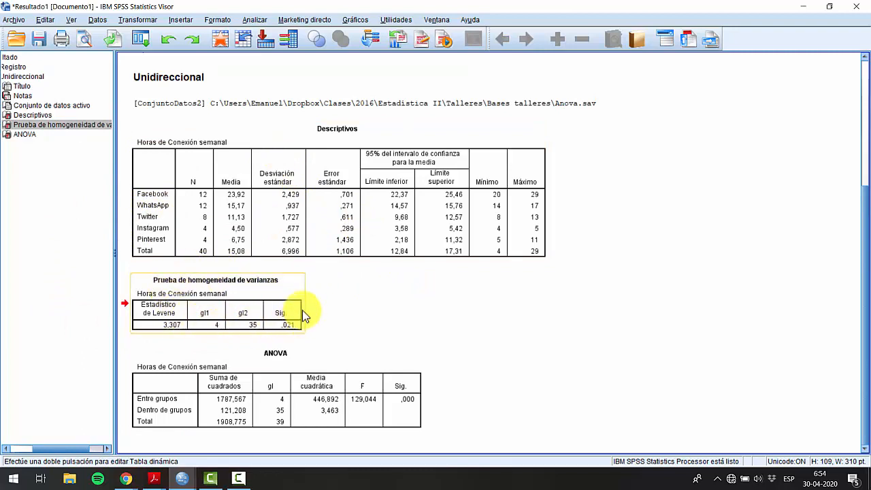
pyautogui.click(175, 281)
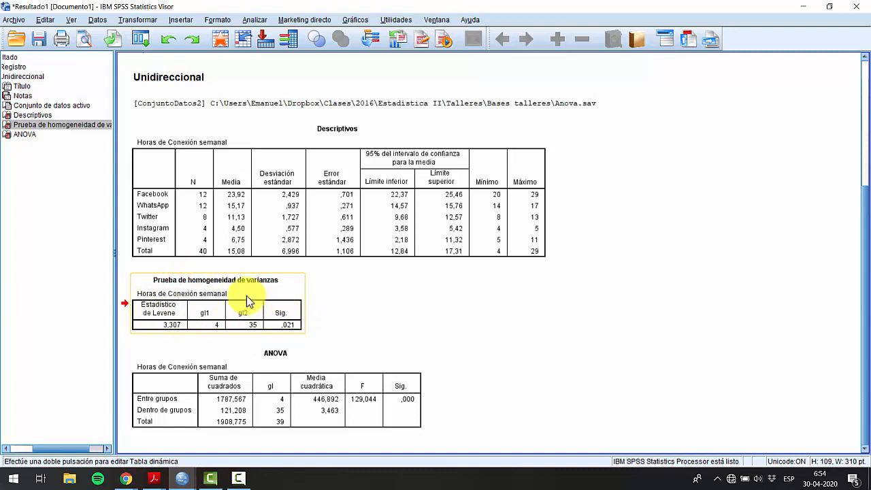
pyautogui.click(239, 196)
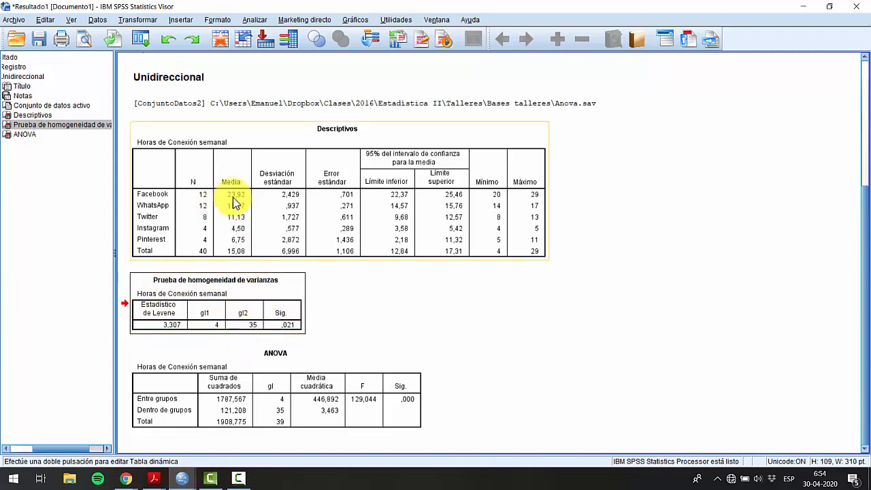
pyautogui.click(219, 275)
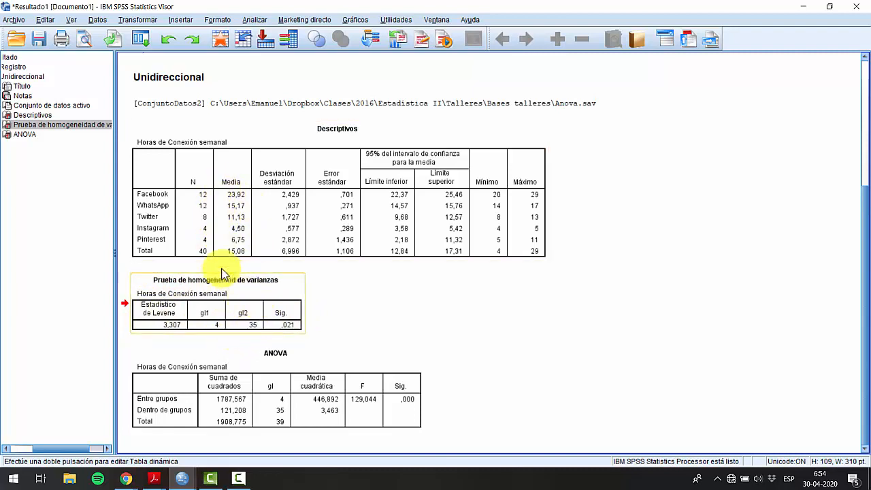
pyautogui.click(289, 298)
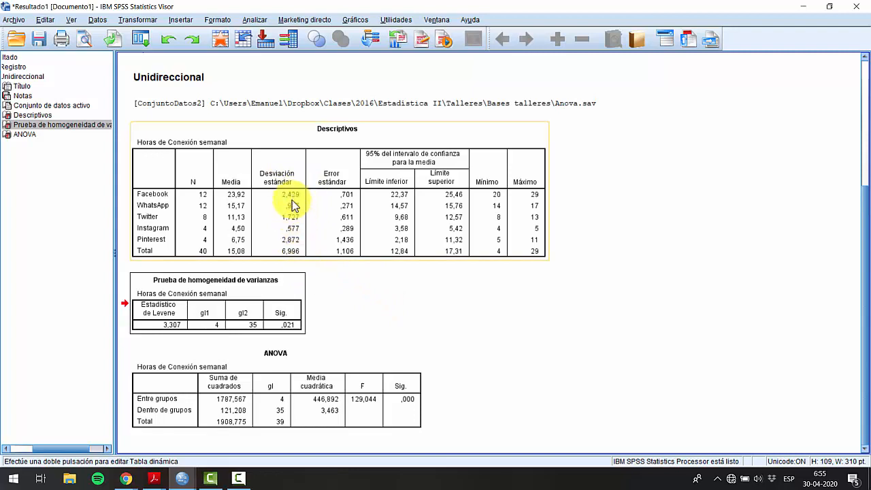
pyautogui.click(264, 312)
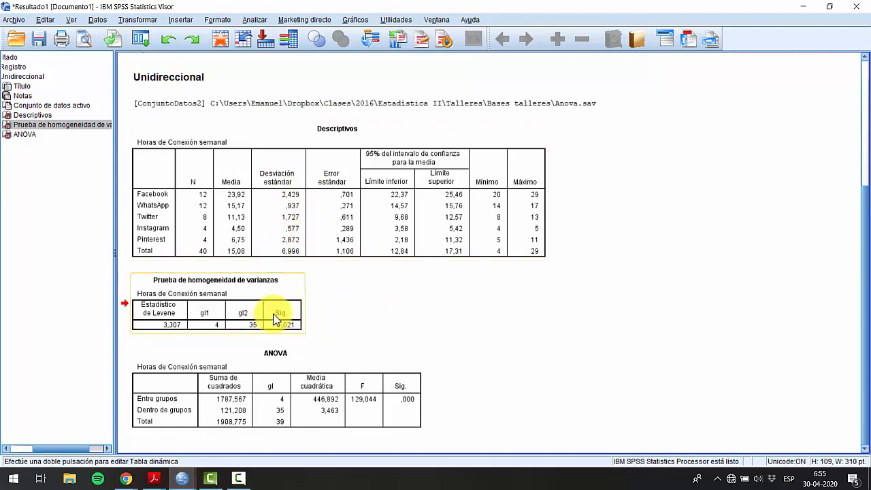
pyautogui.click(389, 399)
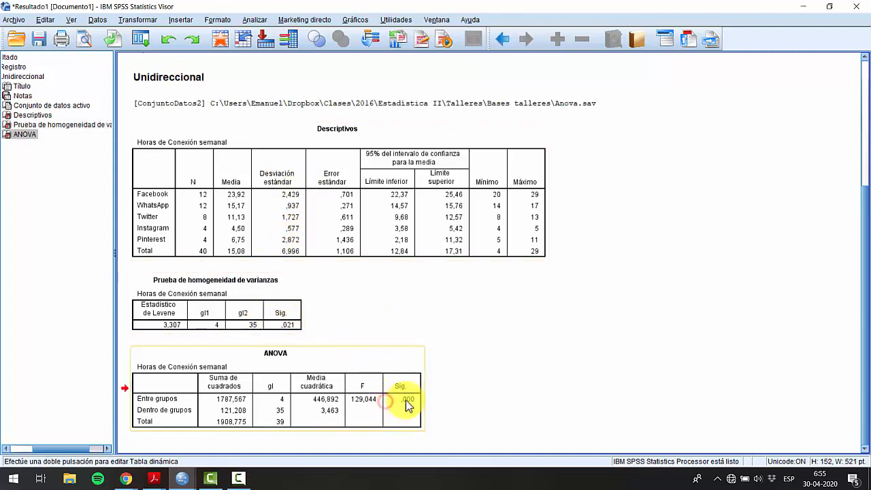
pyautogui.click(333, 189)
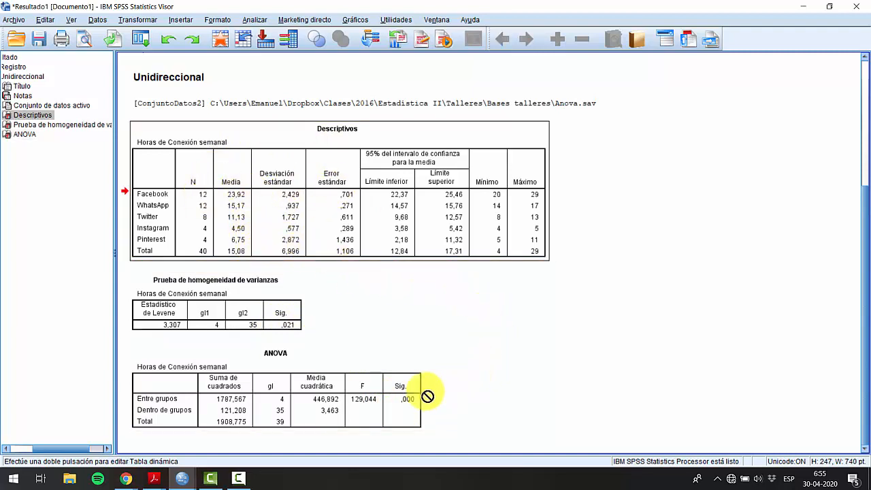
pyautogui.click(372, 399)
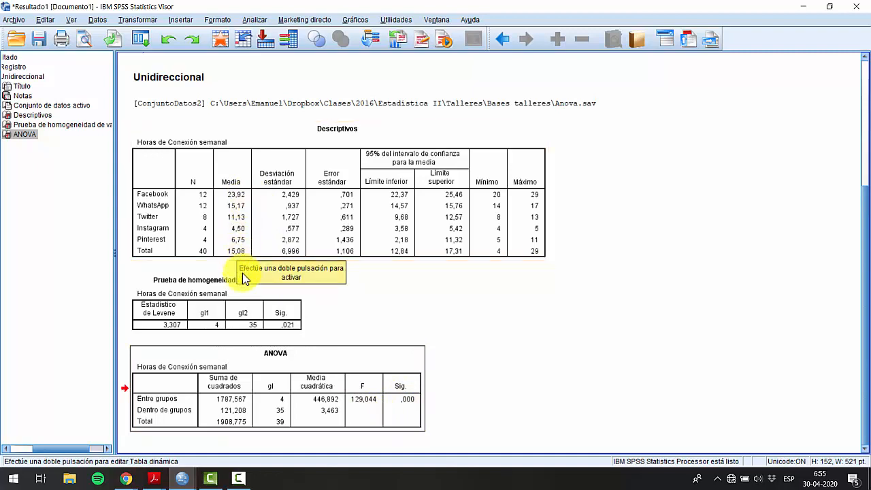
pyautogui.click(247, 302)
pyautogui.moveTo(249, 308); pyautogui.dragTo(283, 312)
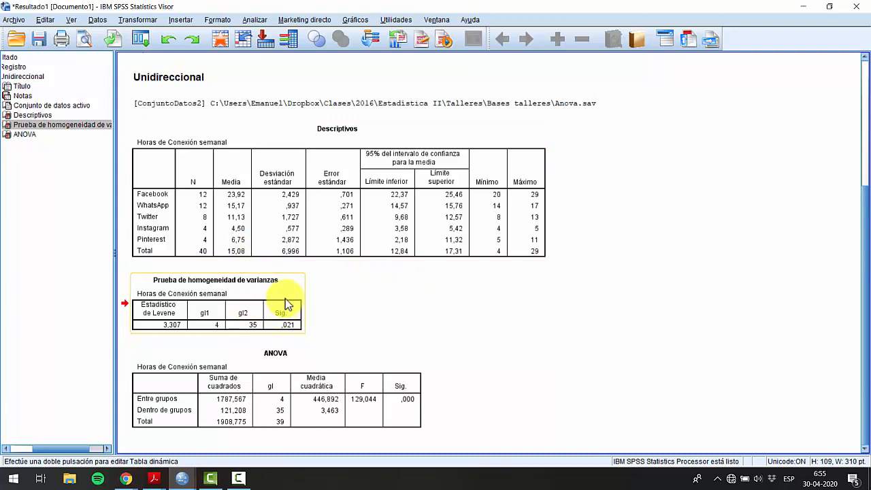
pyautogui.moveTo(274, 329); pyautogui.dragTo(148, 72)
pyautogui.click(285, 321)
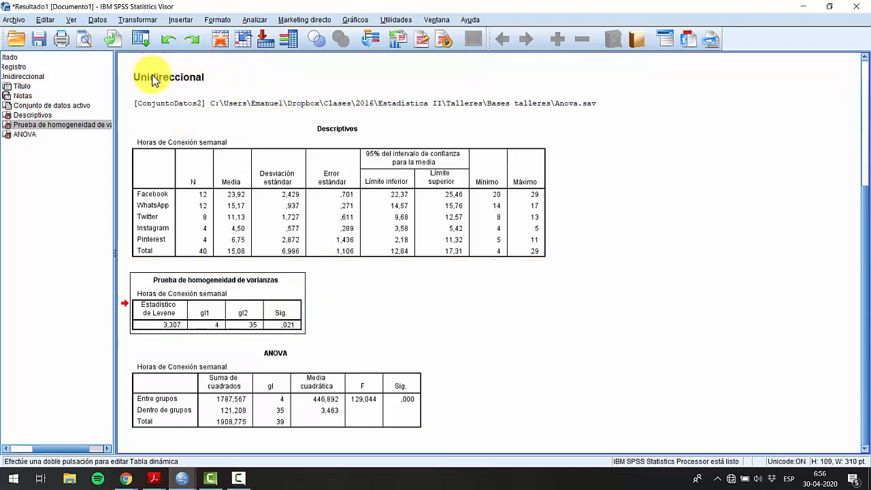
# - Reopen the one-way ANOVA setup and disable the Descriptivos and Prueba de homogeneidad de las varianzas options
pyautogui.click(140, 39)
pyautogui.click(151, 60)
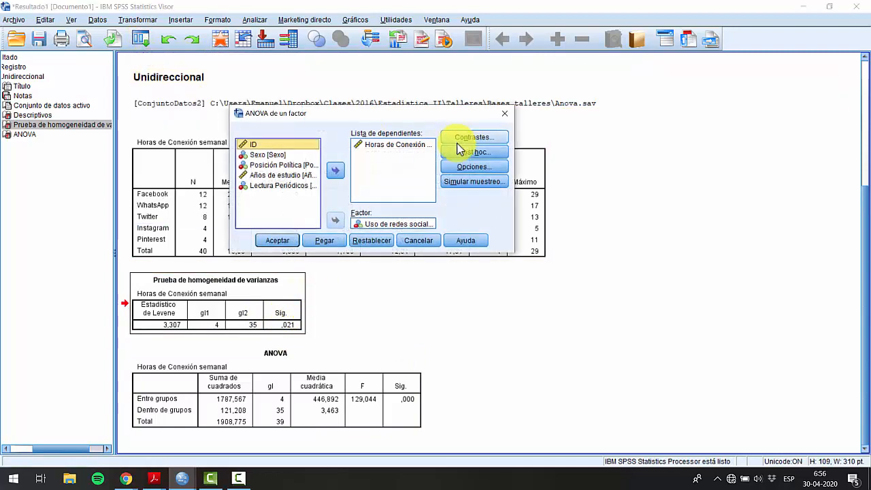
pyautogui.click(460, 166)
pyautogui.click(205, 137)
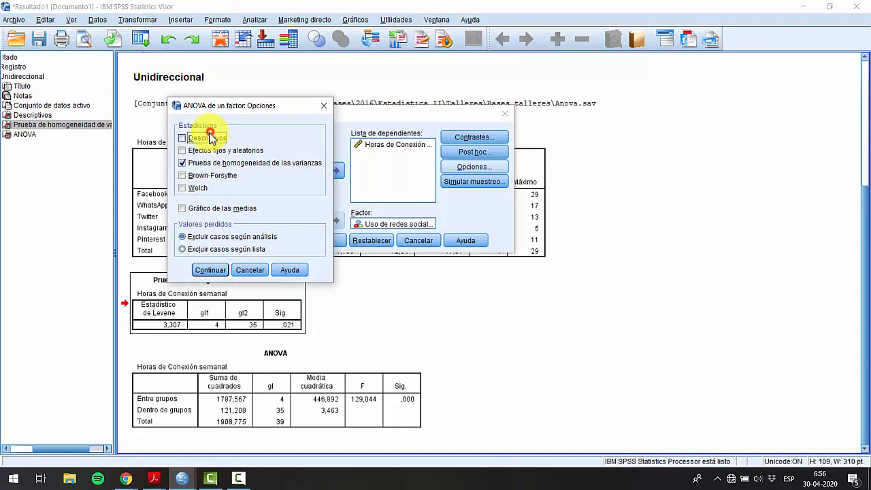
pyautogui.click(194, 163)
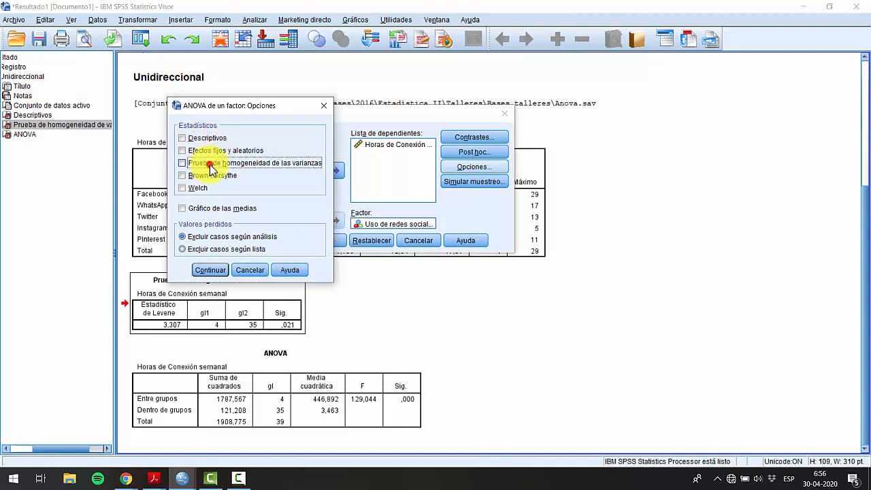
pyautogui.click(217, 270)
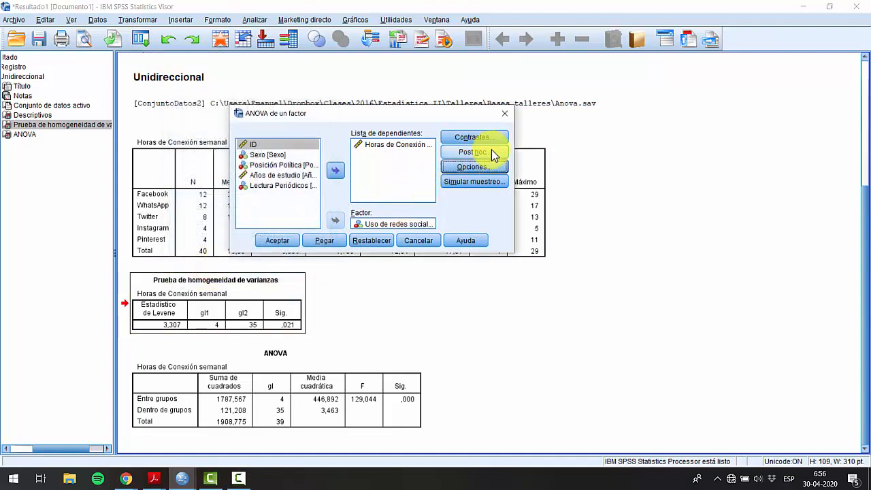
# - Choose only the Games-Howell post hoc comparison at a significance level of 0,05 and run the ANOVA
pyautogui.click(469, 154)
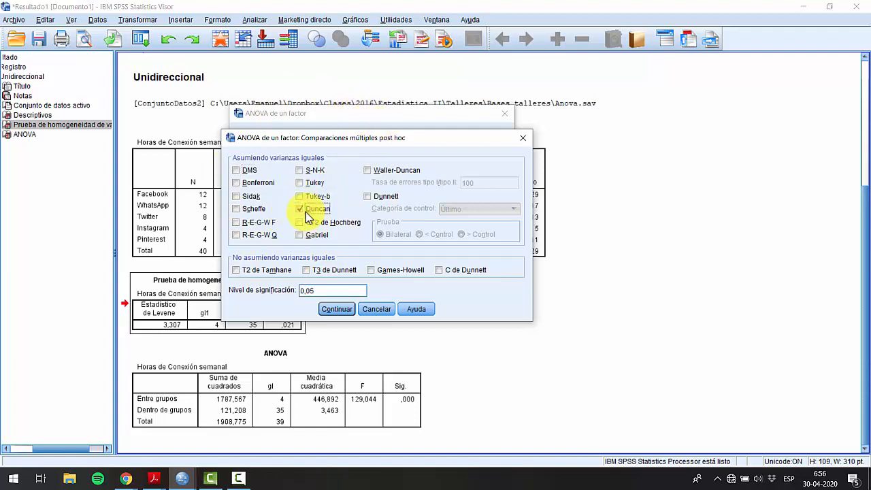
pyautogui.click(300, 183)
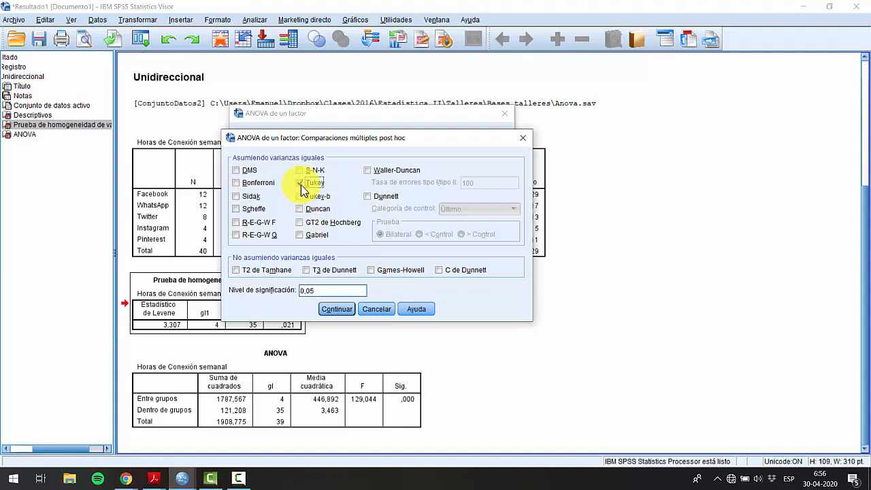
pyautogui.click(301, 183)
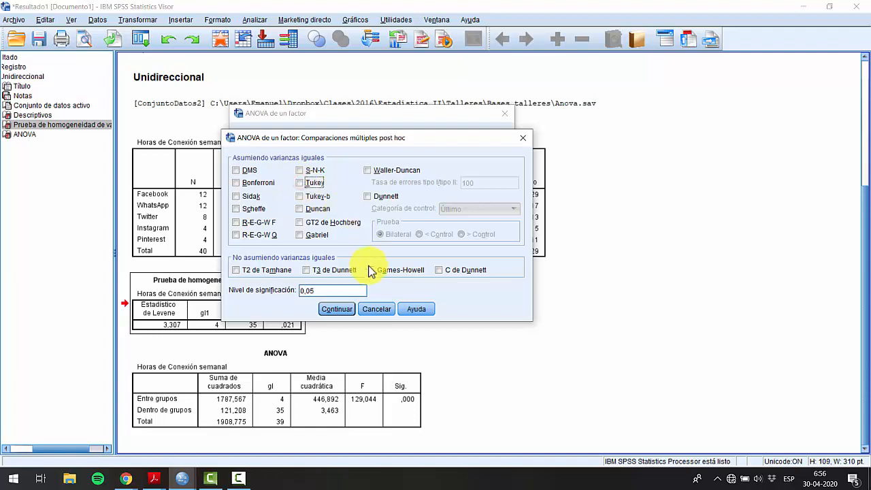
pyautogui.click(371, 269)
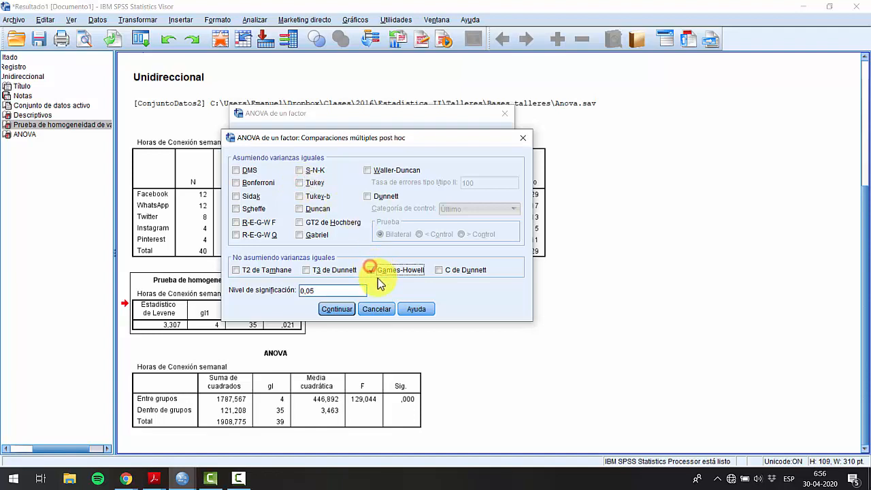
pyautogui.click(303, 184)
pyautogui.click(302, 184)
pyautogui.click(376, 269)
pyautogui.click(373, 271)
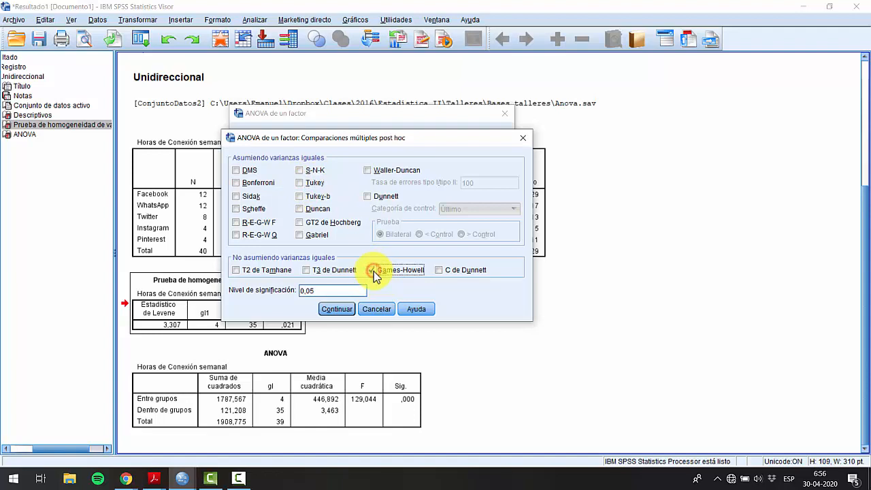
pyautogui.click(333, 288)
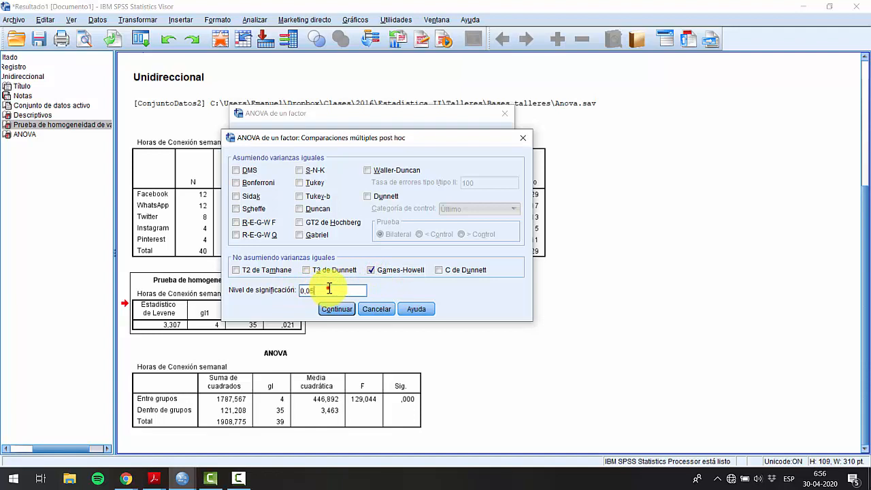
pyautogui.click(331, 289)
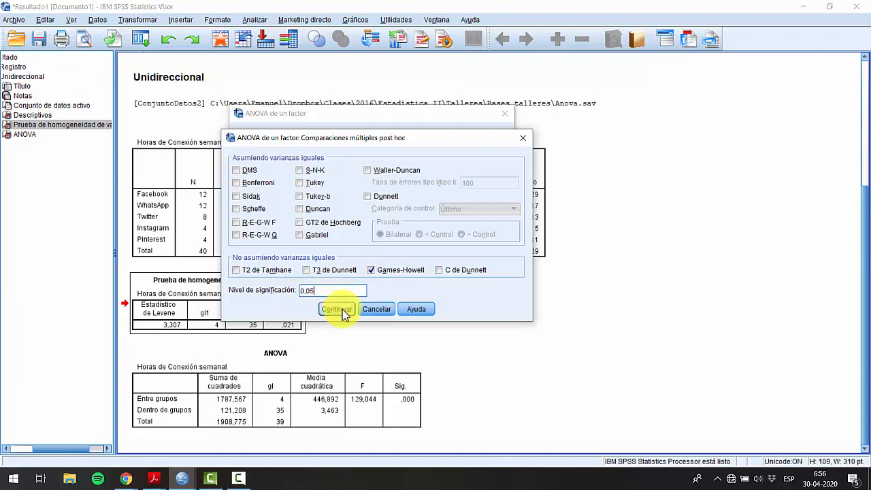
pyautogui.click(338, 309)
pyautogui.click(279, 242)
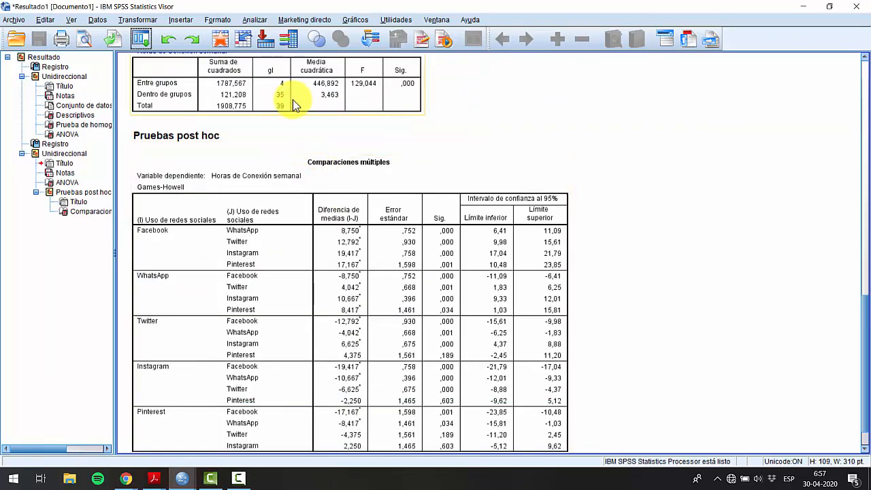
# - Examine the Comparaciones múltiples table, reading the mean difference and Sig. value for each pair of social networks
pyautogui.click(288, 92)
pyautogui.scroll(3, 333, 136)
pyautogui.click(357, 228)
pyautogui.scroll(-4, 361, 228)
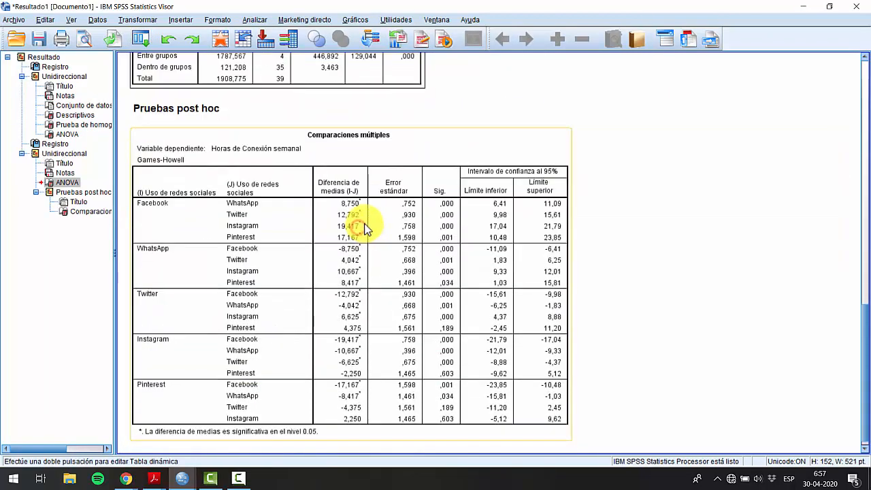
pyautogui.scroll(-1, 364, 228)
pyautogui.click(298, 226)
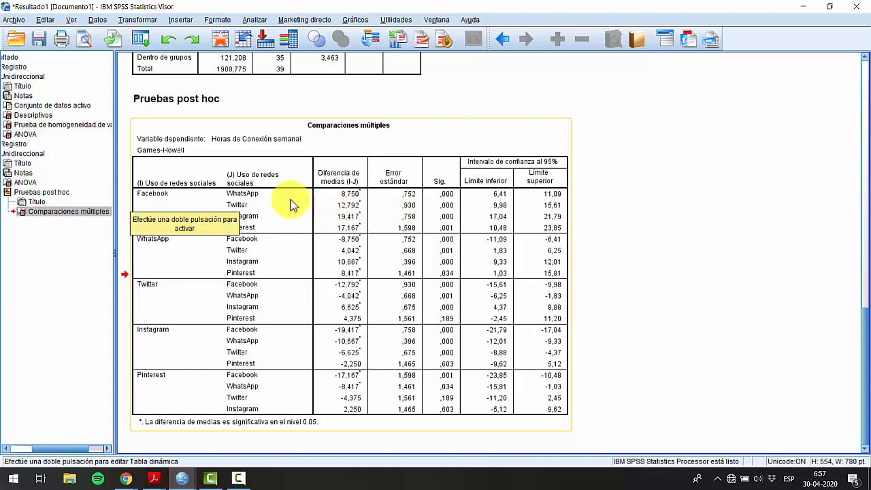
pyautogui.click(437, 109)
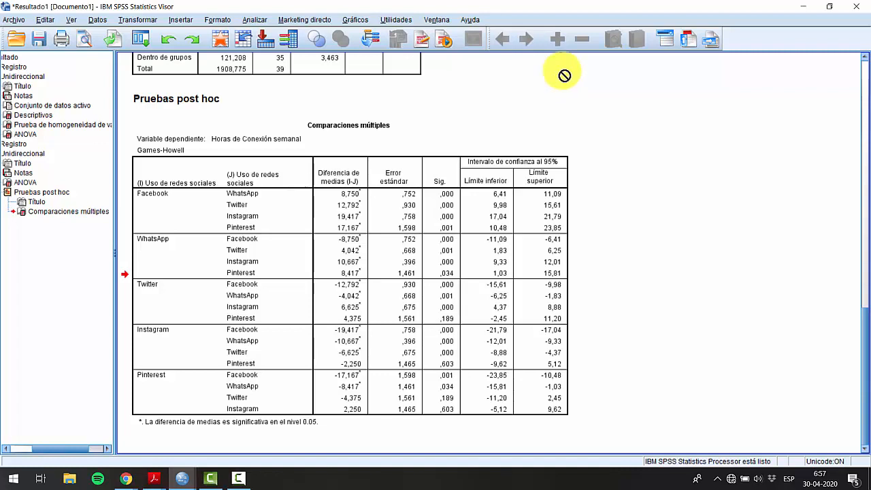
pyautogui.click(174, 189)
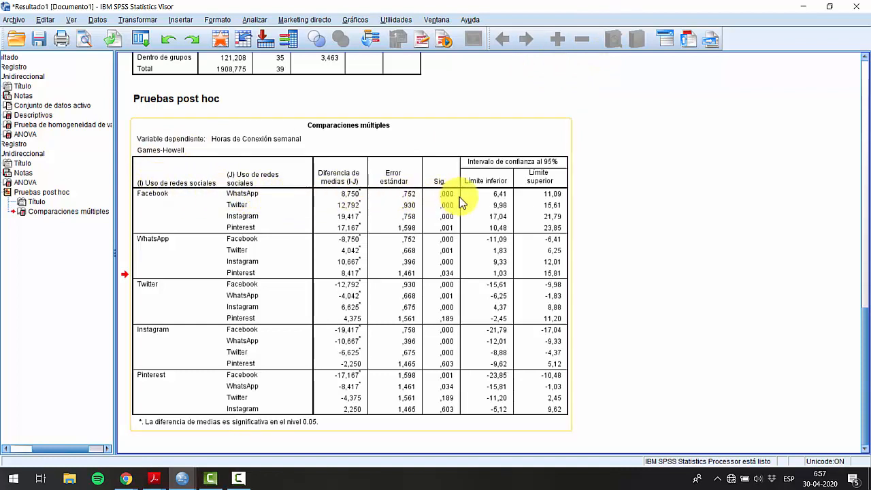
pyautogui.click(362, 194)
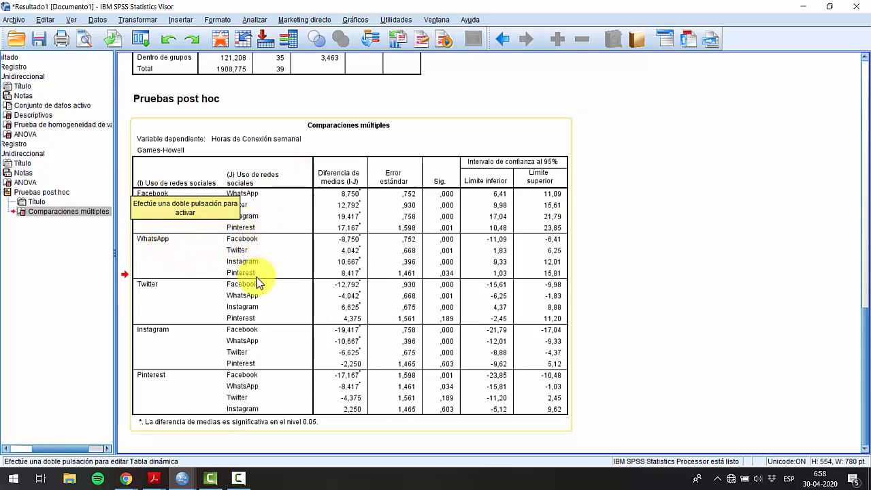
pyautogui.click(144, 255)
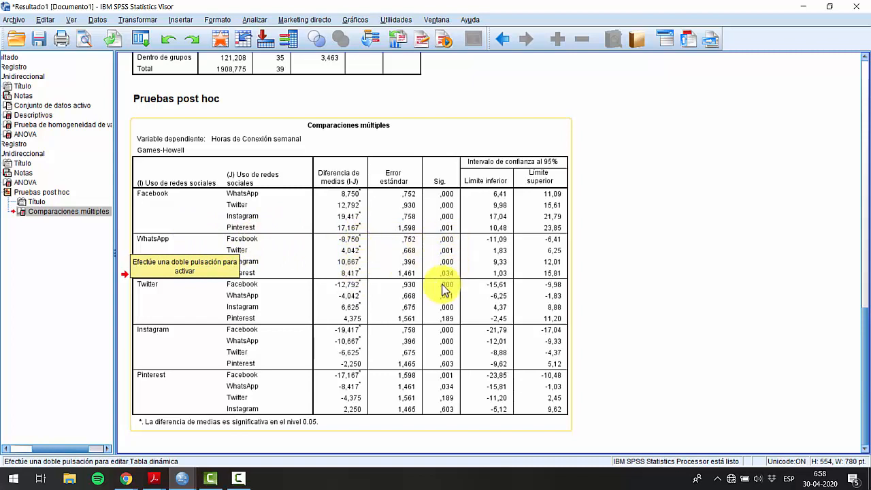
# - Compare the group means in the Descriptivos table with the pairwise differences in the Games-Howell table
pyautogui.scroll(12, 411, 232)
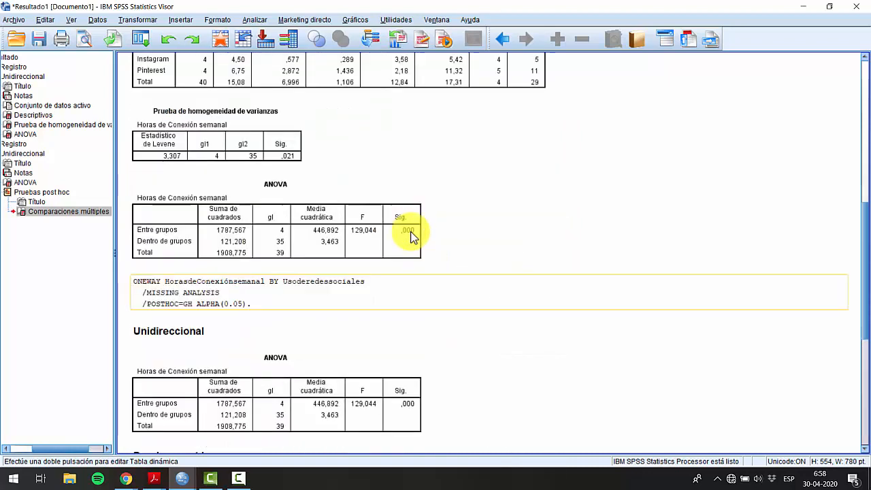
pyautogui.scroll(-3, 411, 233)
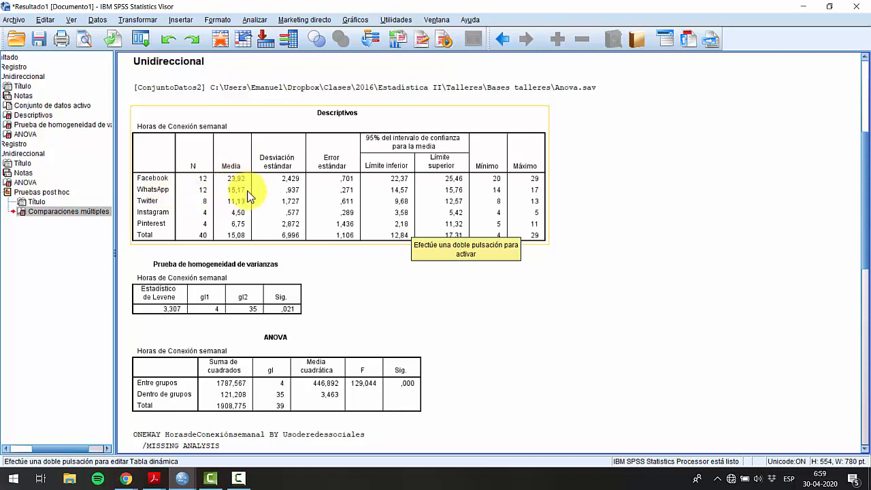
pyautogui.scroll(-10, 228, 208)
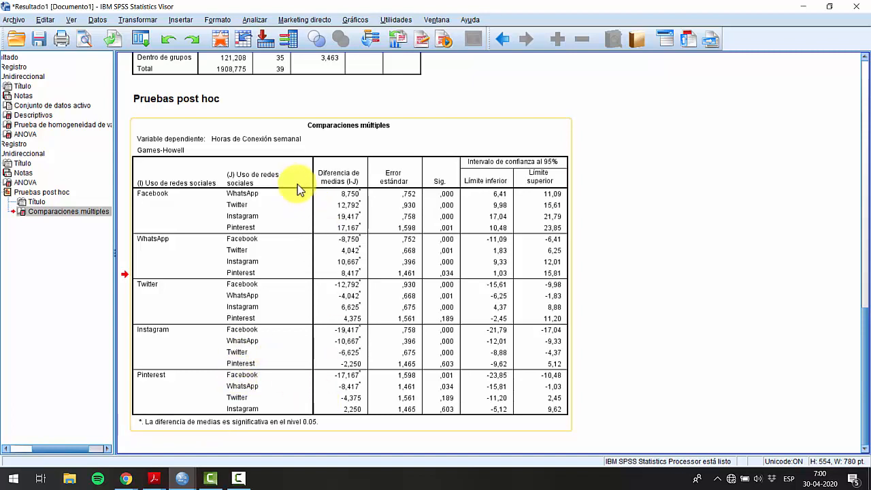
# - Create a simple box plot of Horas de Conexión semanal by groups of cases, with Uso de redes sociales as the category axis
pyautogui.moveTo(298, 186); pyautogui.dragTo(275, 95)
pyautogui.click(254, 20)
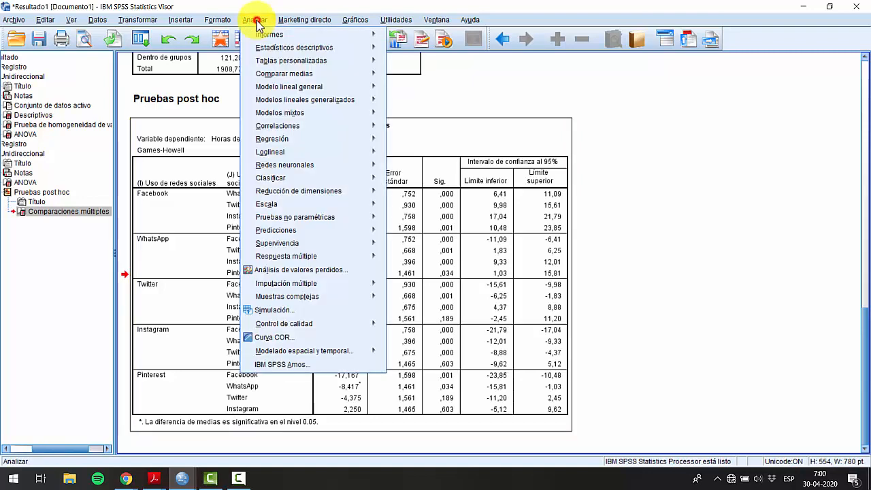
pyautogui.moveTo(310, 21)
pyautogui.moveTo(356, 19)
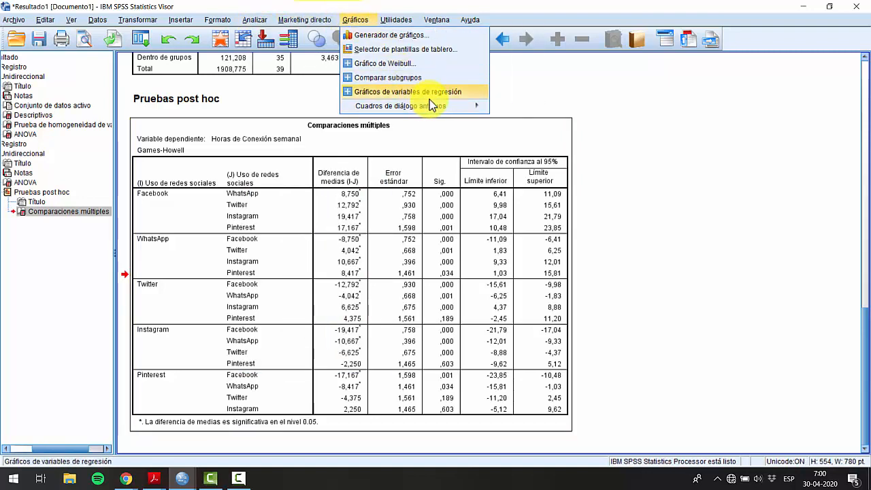
pyautogui.moveTo(424, 106)
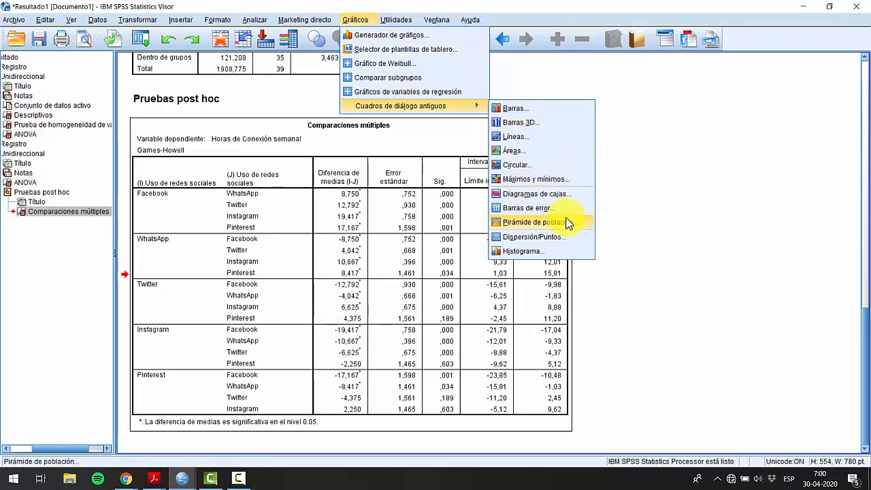
pyautogui.click(570, 194)
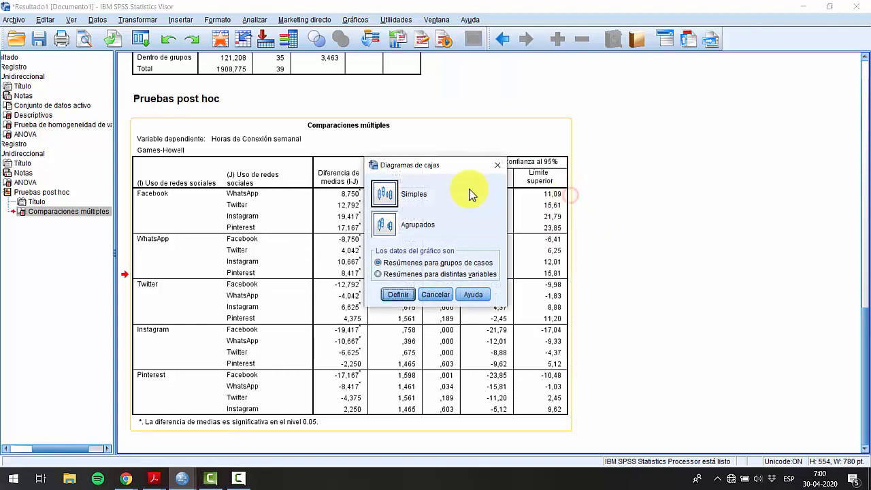
pyautogui.click(397, 294)
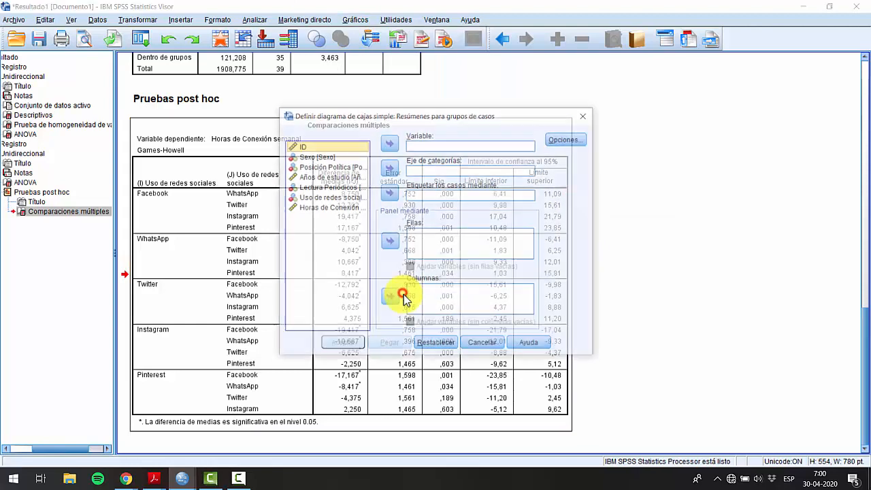
pyautogui.click(340, 207)
pyautogui.click(388, 143)
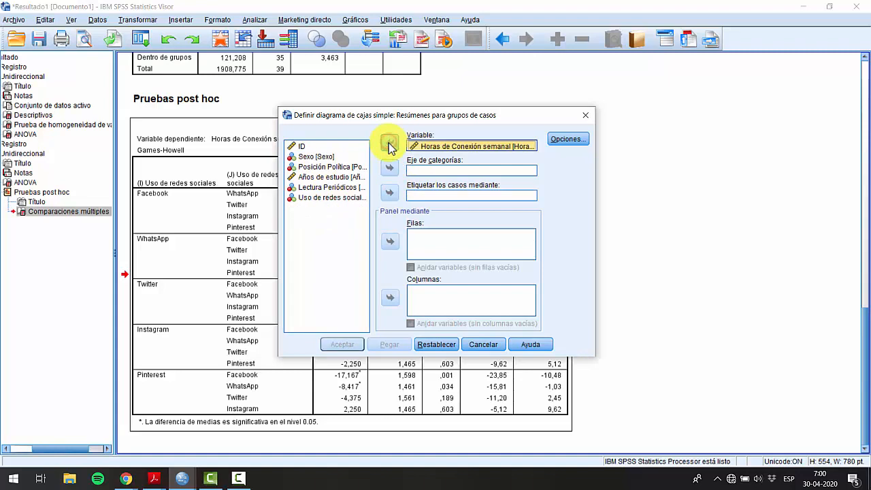
pyautogui.click(321, 197)
pyautogui.click(390, 170)
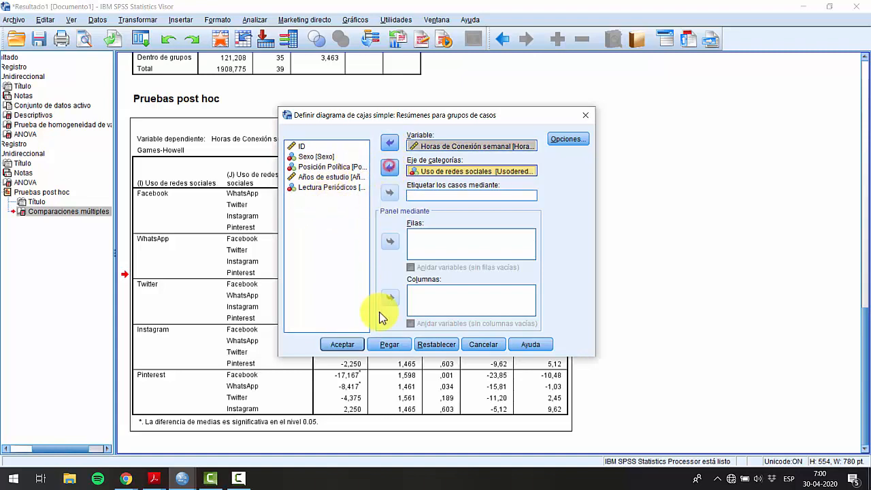
pyautogui.click(337, 344)
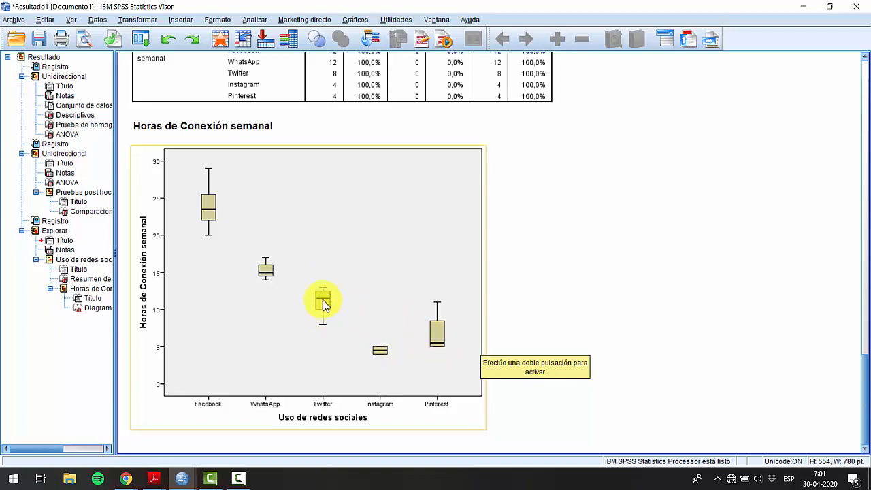
# - Compare the box plot of each social network with the Games-Howell comparisons and the ANOVA table
pyautogui.scroll(10, 384, 317)
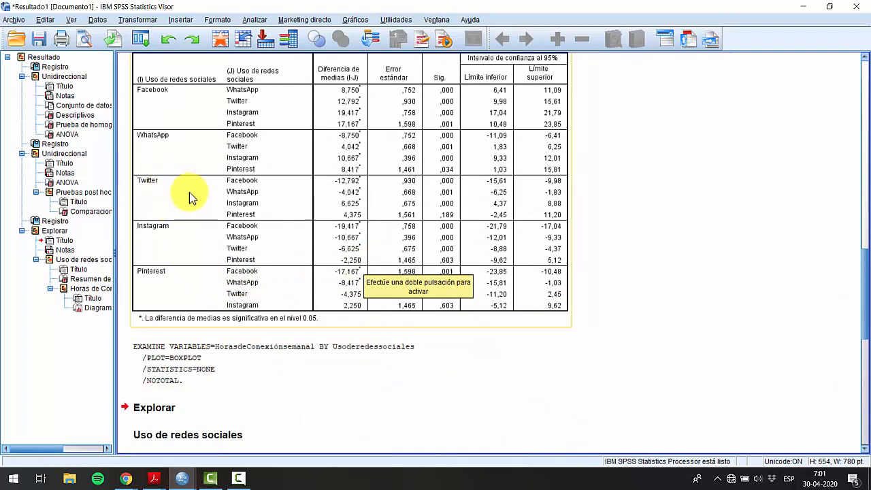
pyautogui.scroll(-10, 449, 211)
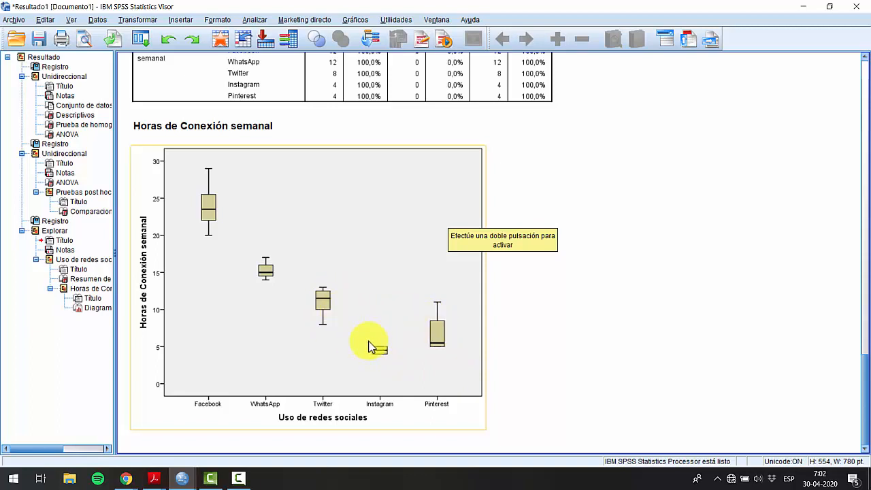
pyautogui.scroll(3, 420, 279)
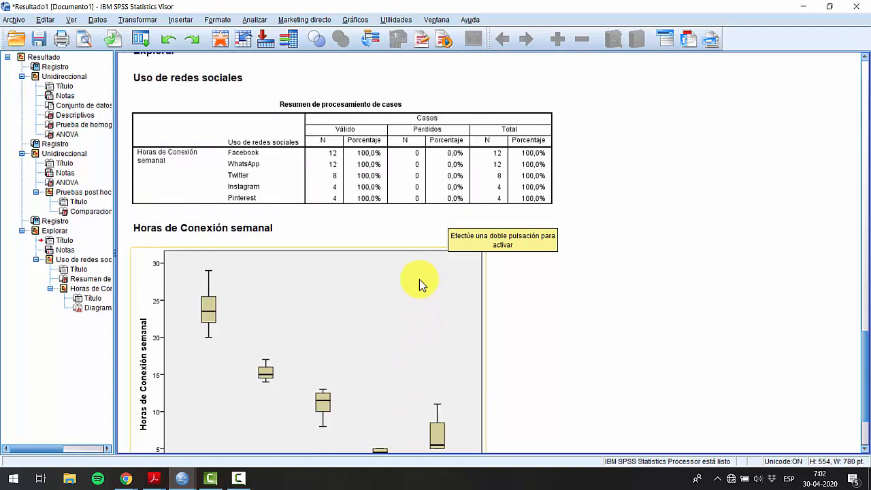
pyautogui.scroll(-3, 418, 278)
pyautogui.scroll(10, 416, 276)
pyautogui.scroll(5, 414, 274)
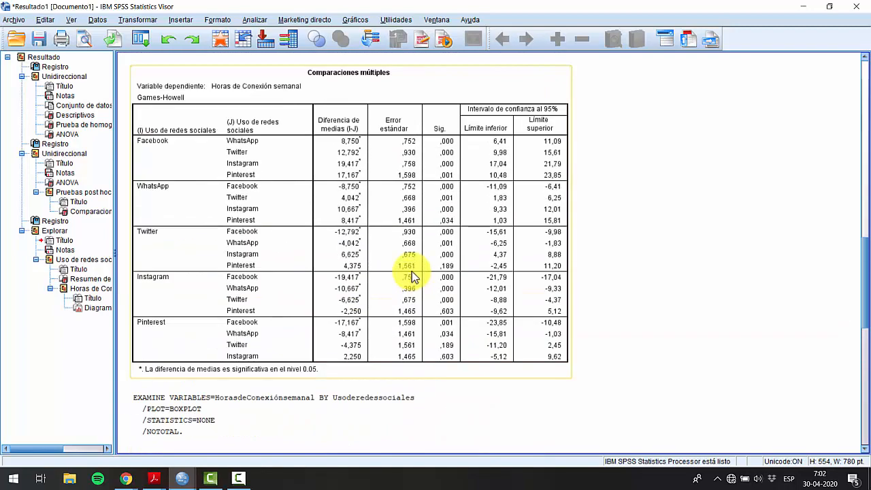
pyautogui.scroll(7, 412, 271)
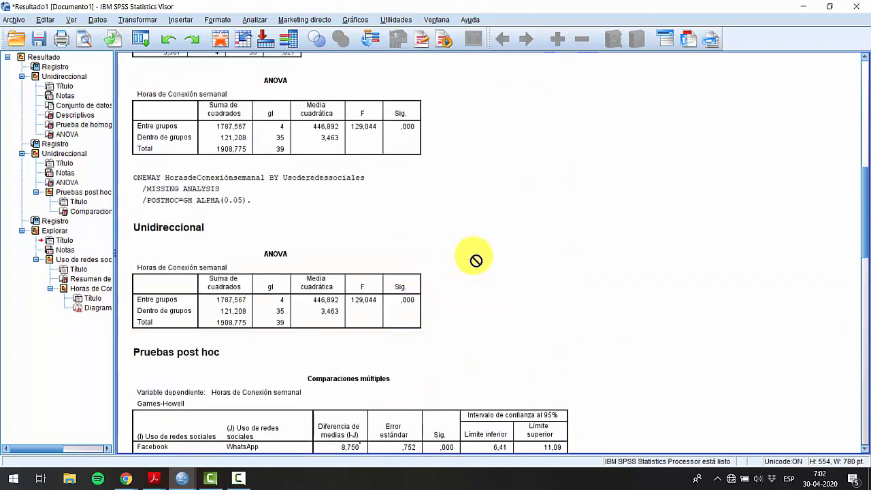
pyautogui.scroll(-13, 473, 260)
pyautogui.scroll(-3, 497, 258)
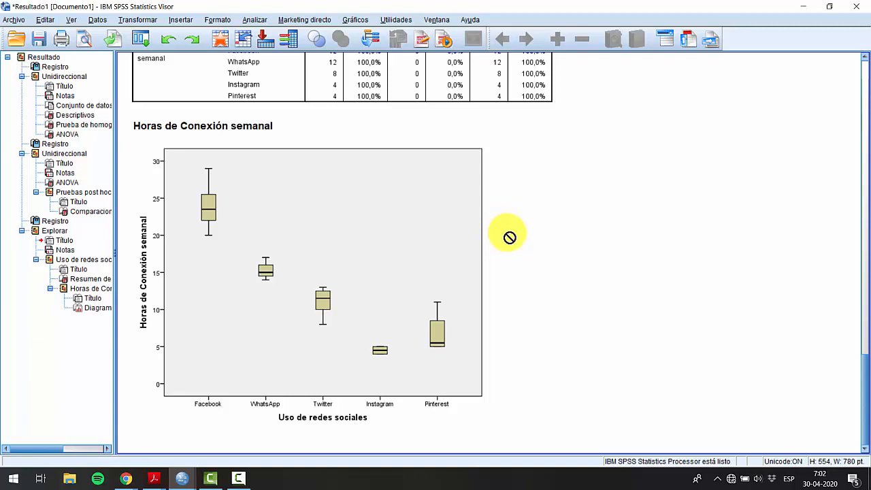
pyautogui.click(356, 241)
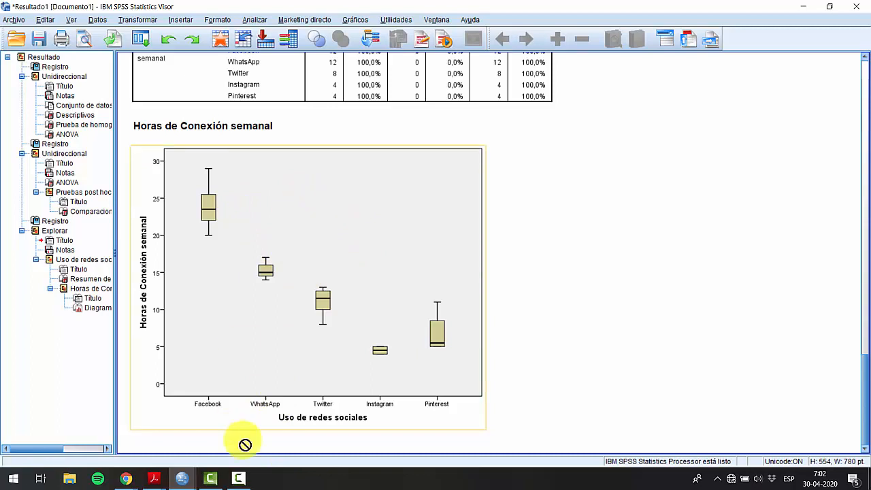
pyautogui.click(182, 478)
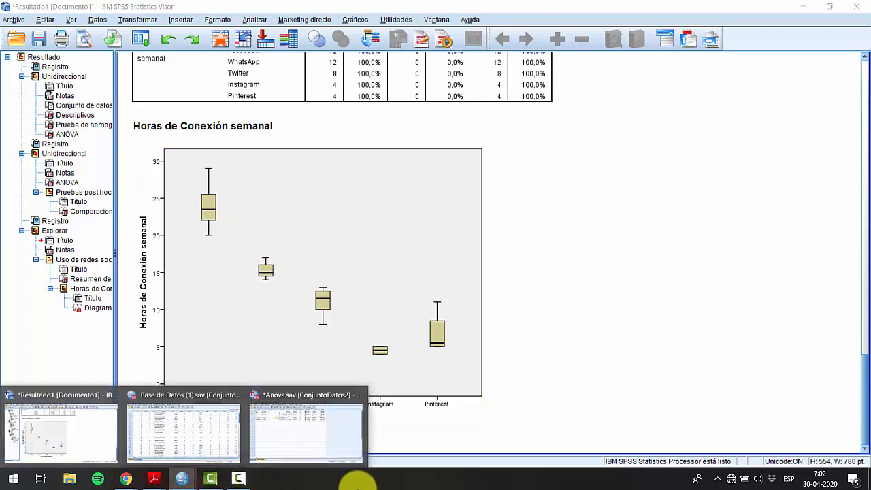
pyautogui.click(240, 478)
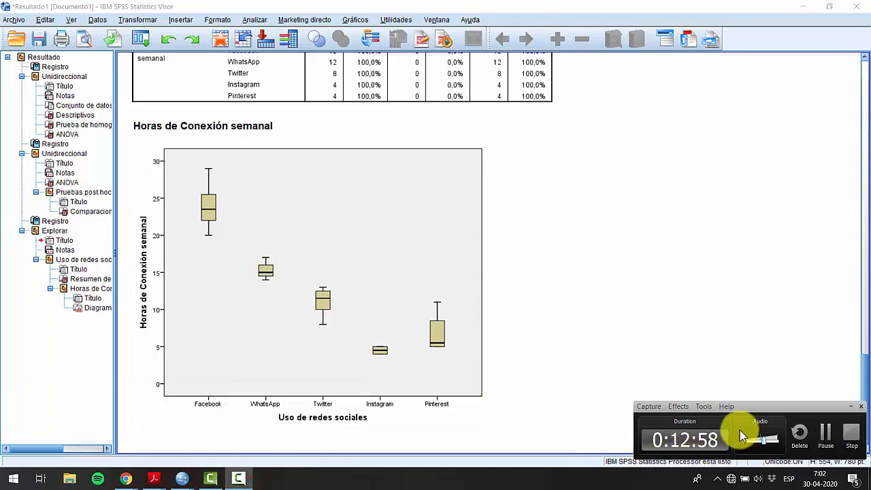